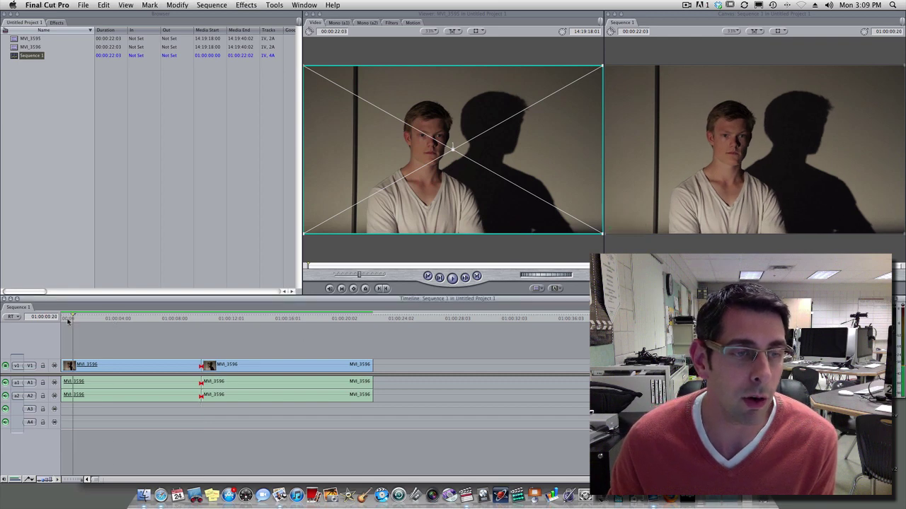
Move the playhead to 01:00:04:21, inside the first MVI_3596 clip
left_click_drag(64, 319, 129, 319)
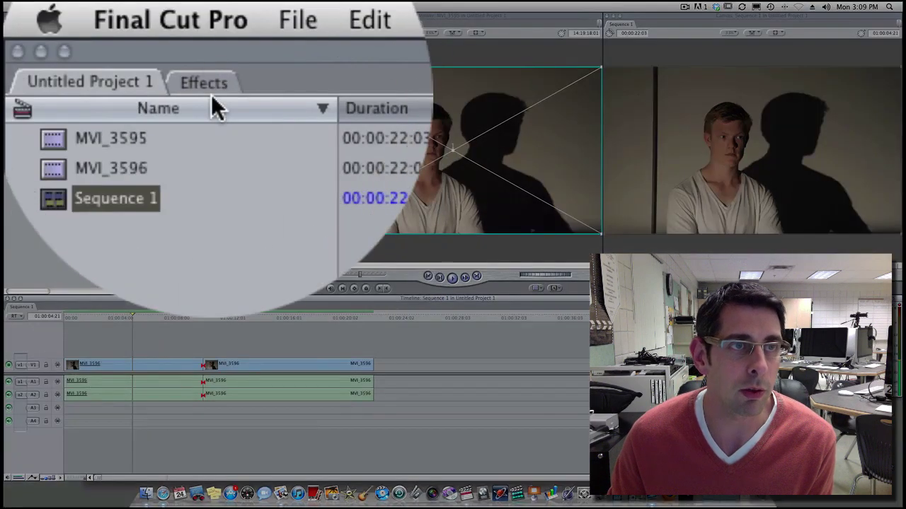
Apply the Image Control Desaturate video filter to the first MVI_3596 clip
left_click(198, 80)
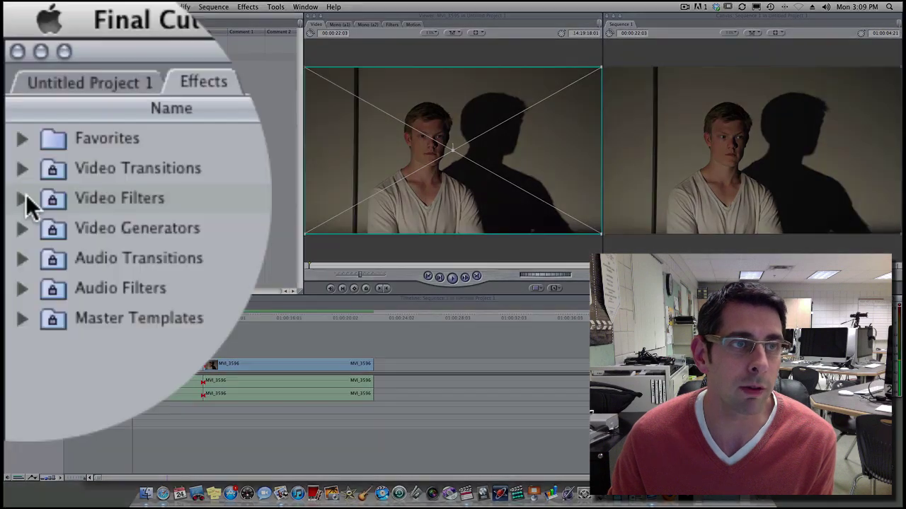
left_click(9, 56)
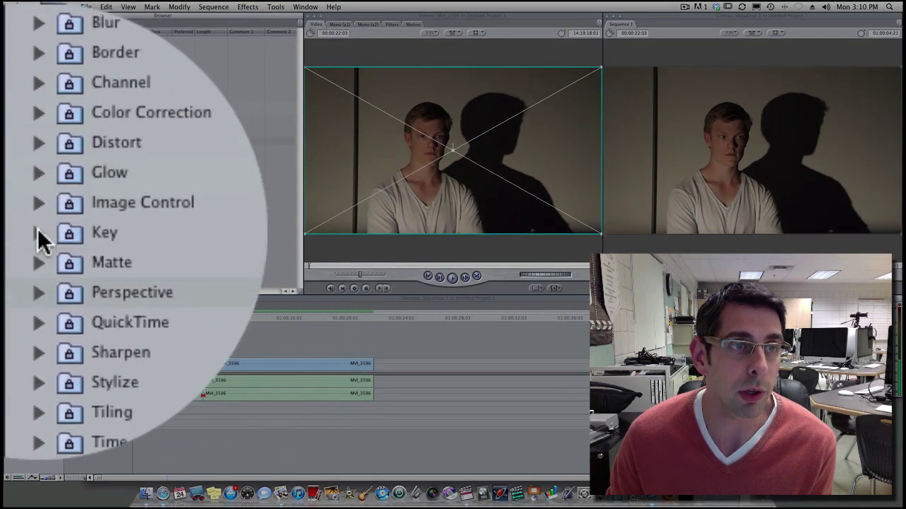
left_click(41, 228)
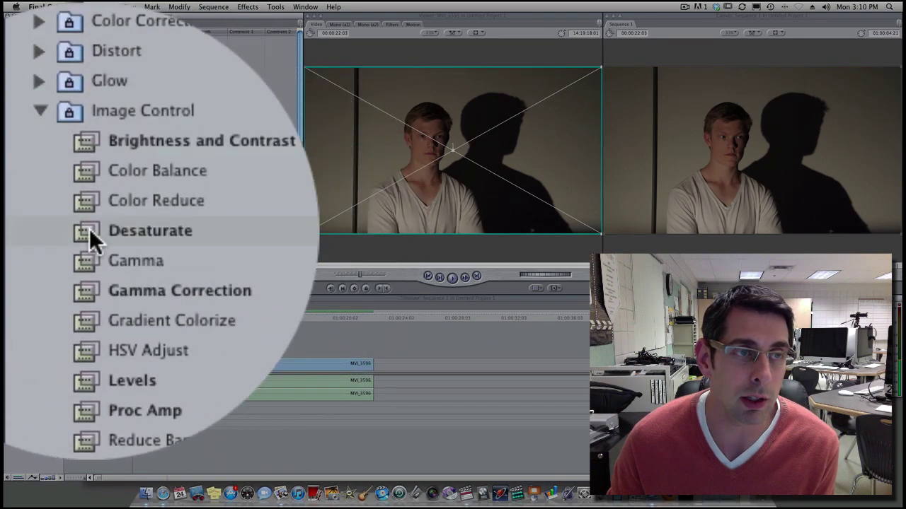
mouse_move(89, 228)
left_mouse_down()
mouse_move(129, 316)
mouse_move(129, 365)
left_mouse_up()
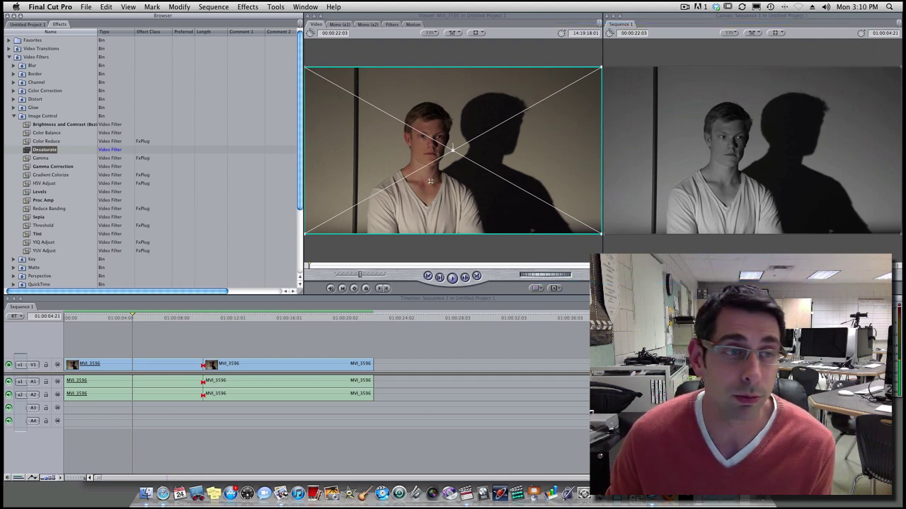
Add Brightness and Contrast to the first clip and show its Filters settings in the Viewer
left_click(28, 125)
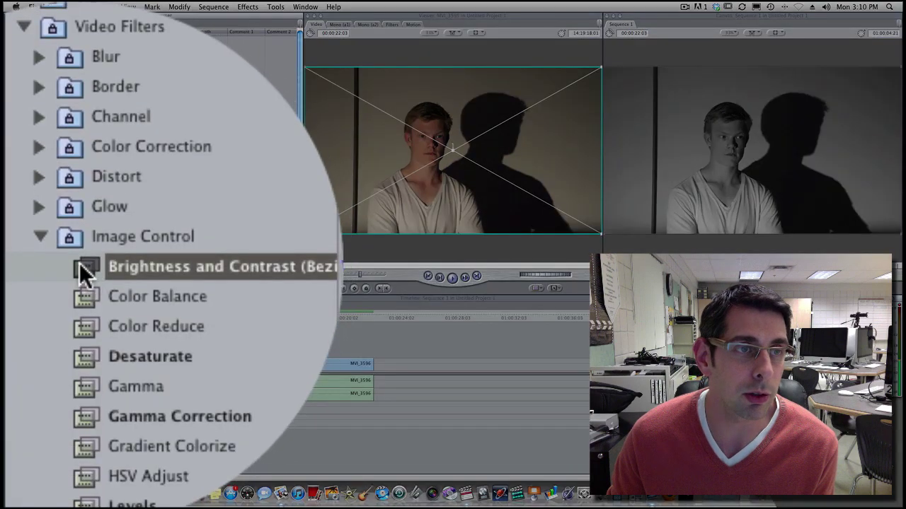
mouse_move(89, 263)
left_mouse_down()
mouse_move(180, 288)
mouse_move(155, 366)
left_mouse_up()
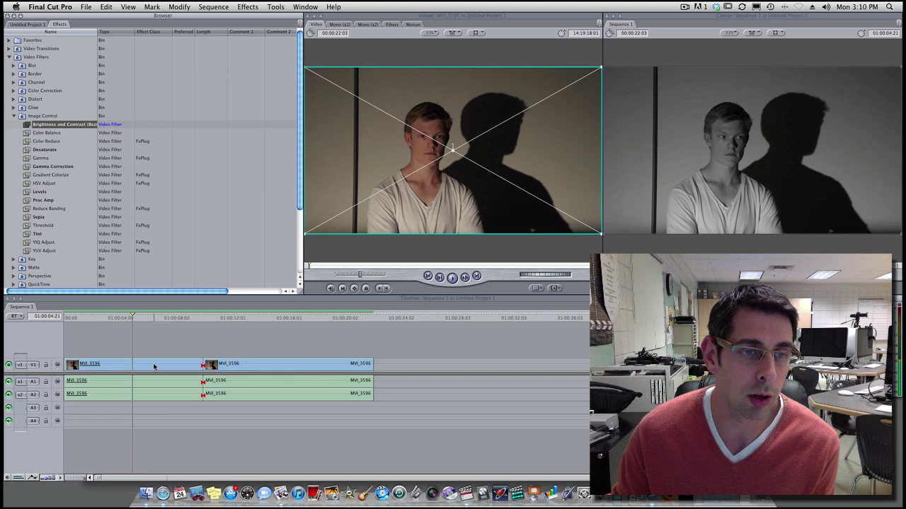
double_click(144, 371)
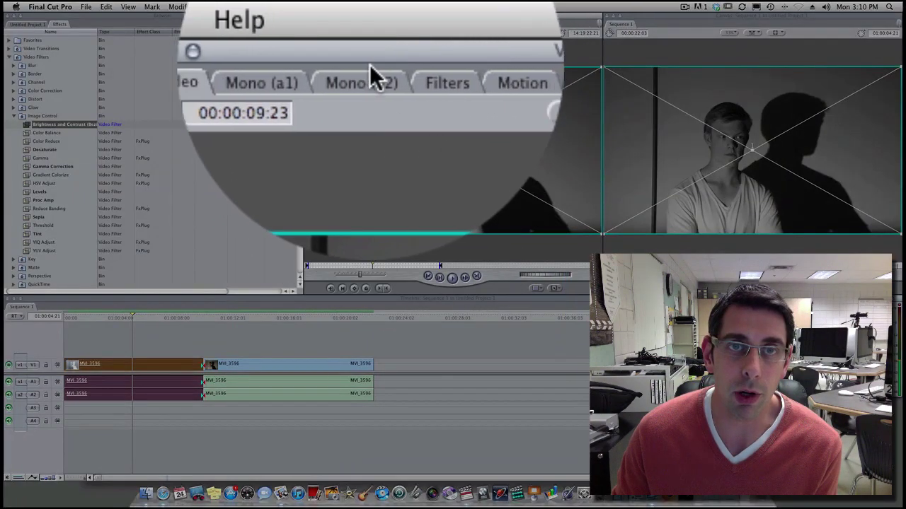
left_click(393, 24)
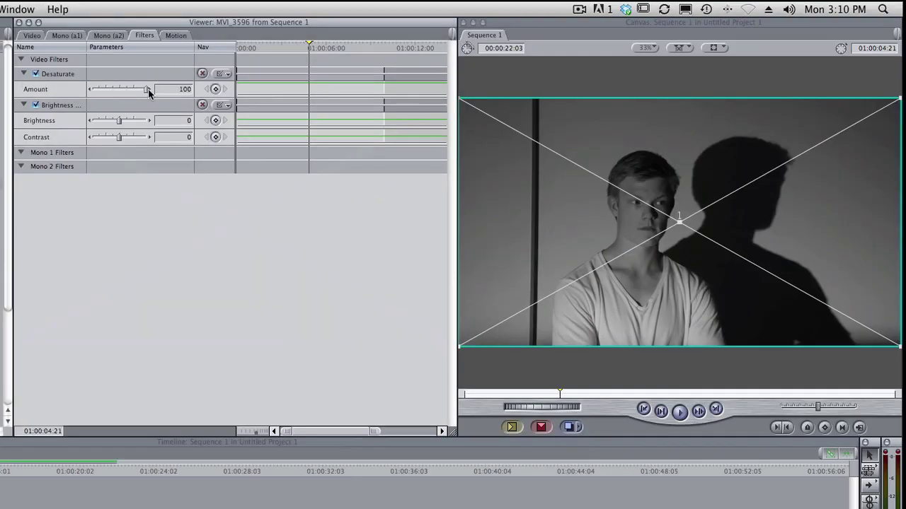
Tune the first clip's filter sliders to Brightness 8 and Contrast 26 for a moodier greyscale
mouse_move(147, 91)
left_mouse_down()
mouse_move(94, 92)
mouse_move(157, 90)
left_mouse_up()
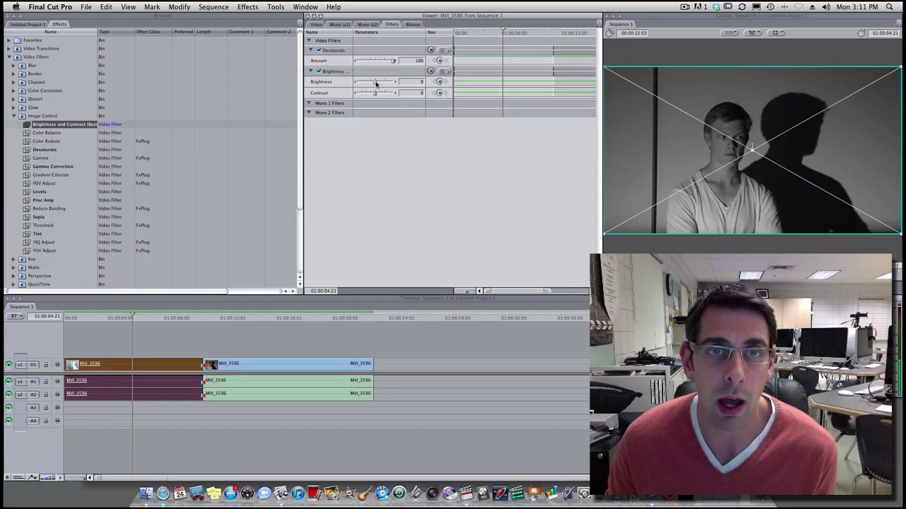
left_click_drag(376, 83, 380, 94)
left_click_drag(376, 82, 377, 82)
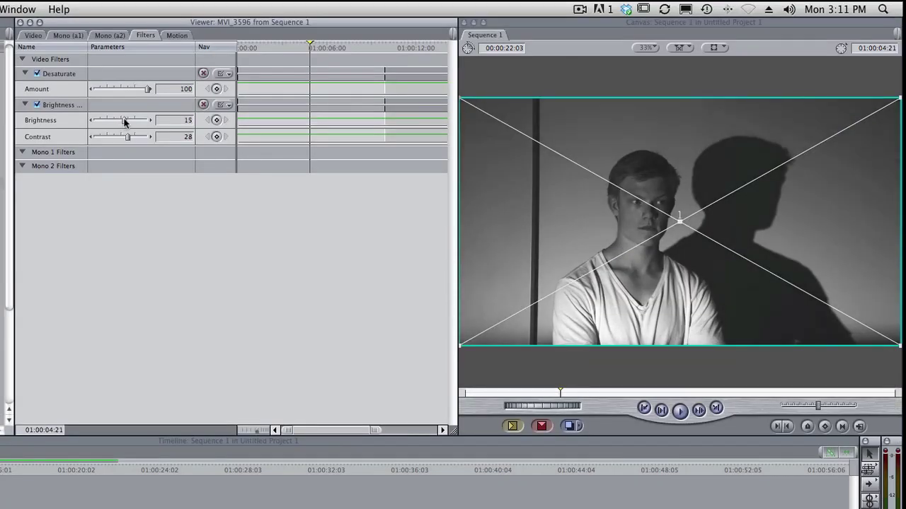
left_click_drag(123, 121, 122, 122)
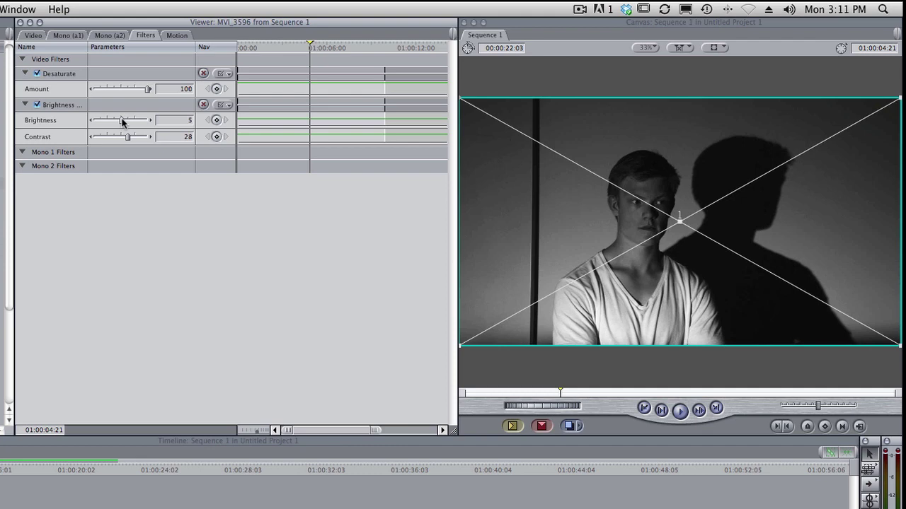
left_click_drag(123, 122, 124, 122)
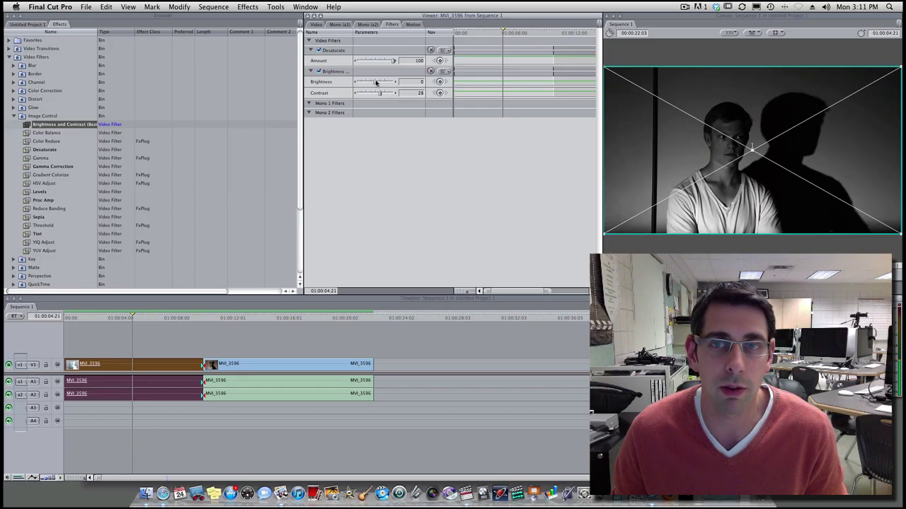
left_click_drag(378, 83, 375, 83)
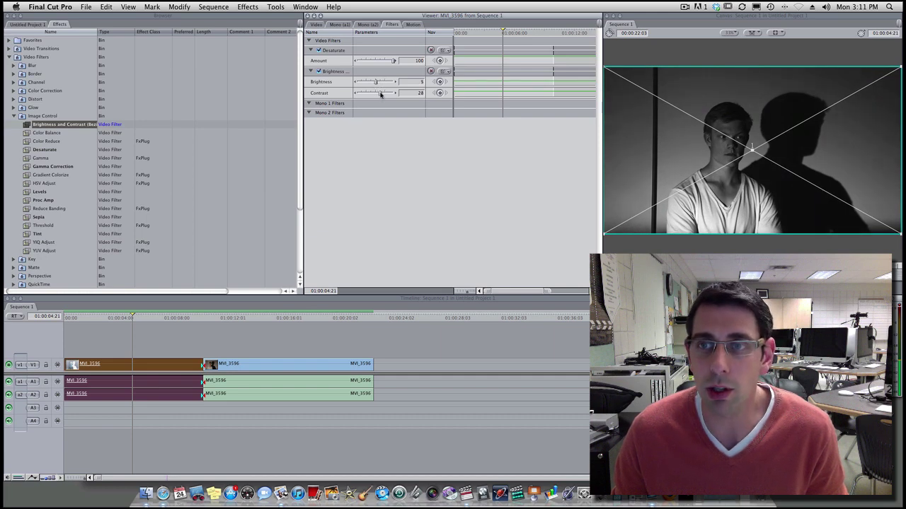
mouse_move(380, 94)
left_mouse_down()
mouse_move(397, 94)
mouse_move(390, 94)
left_mouse_up()
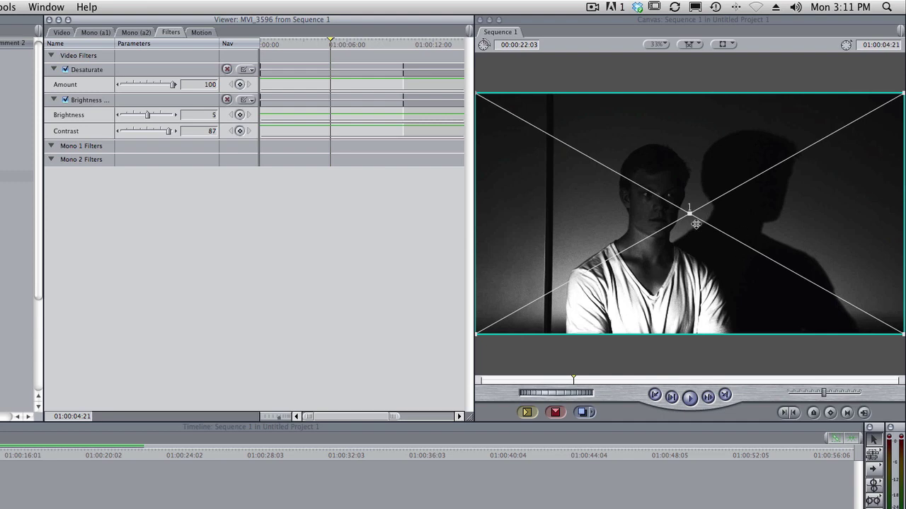
left_click_drag(169, 133, 152, 135)
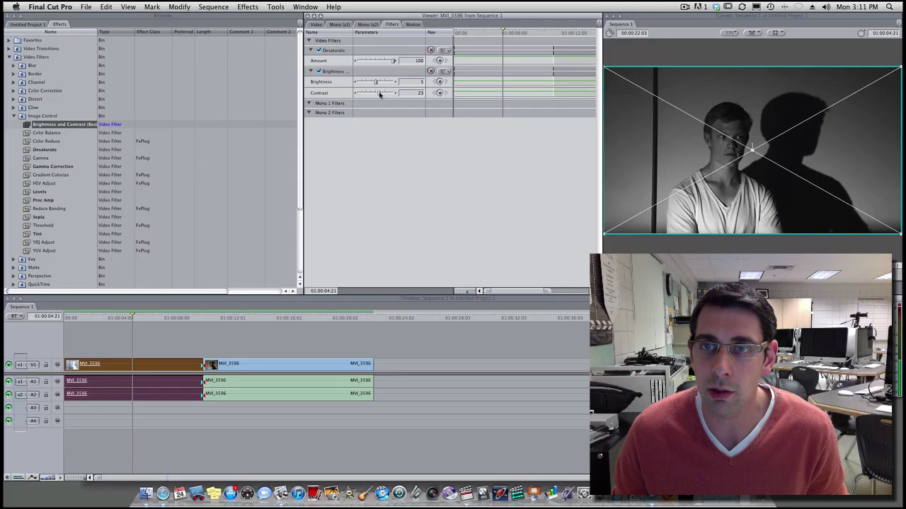
mouse_move(380, 94)
left_mouse_down()
mouse_move(384, 83)
mouse_move(364, 83)
mouse_move(377, 83)
left_mouse_up()
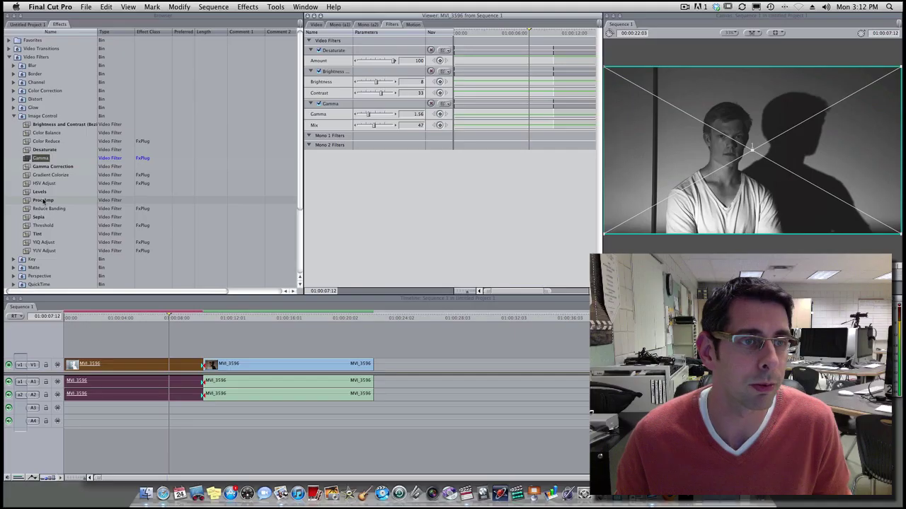
Add the Levels filter to the first clip, keeping its Channel on RGB
left_click(40, 192)
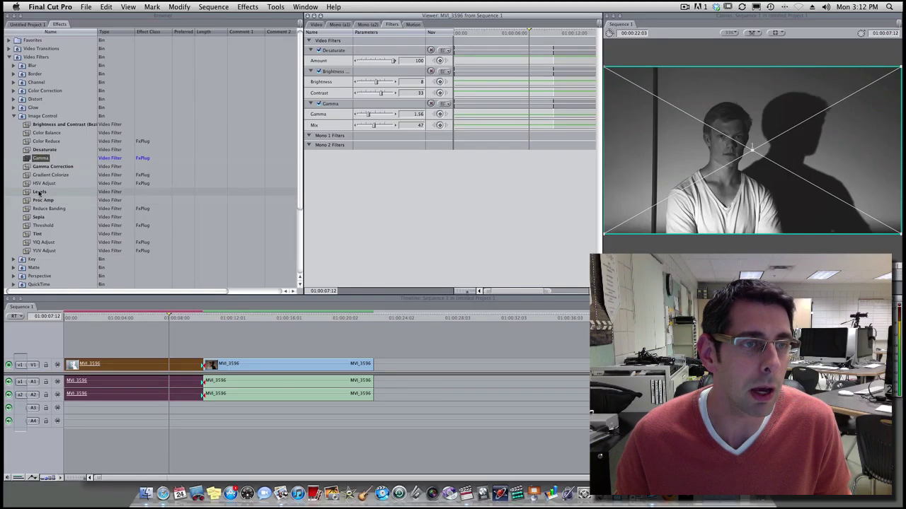
left_click_drag(26, 193, 122, 364)
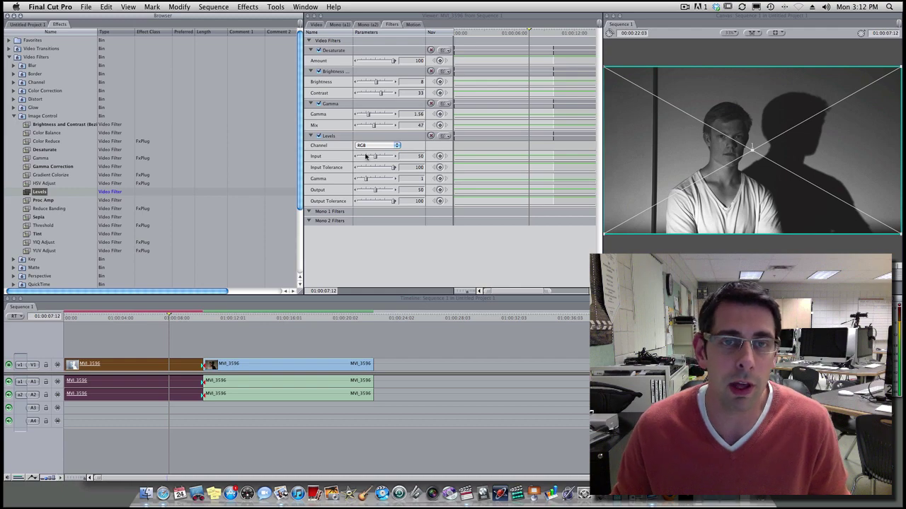
left_click(376, 145)
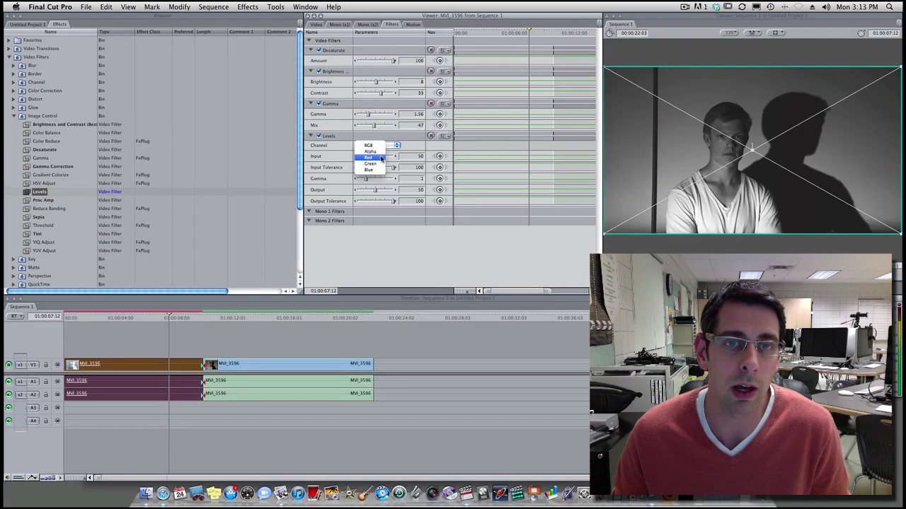
left_click(381, 159)
left_click(377, 145)
left_click(375, 134)
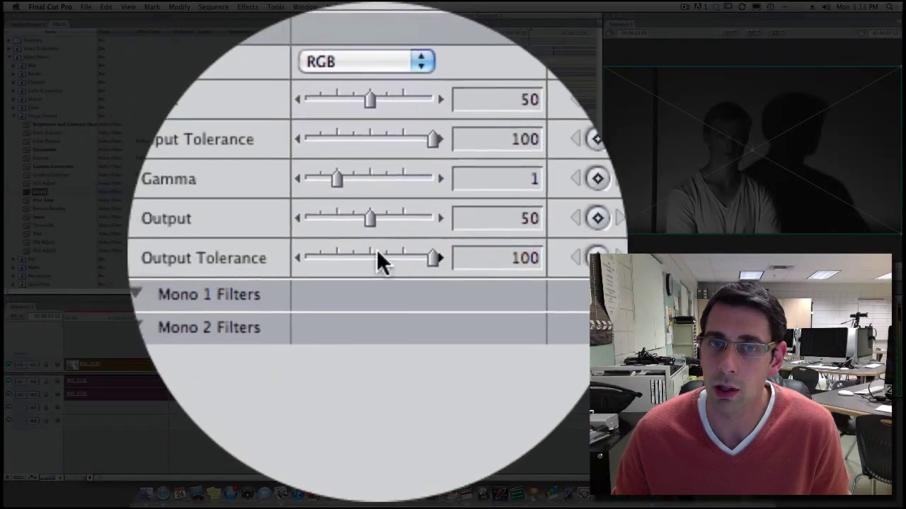
Lower the Levels output tolerance, raise its output and reduce its input tolerance
mouse_move(394, 201)
left_mouse_down()
mouse_move(375, 201)
mouse_move(394, 202)
left_mouse_up()
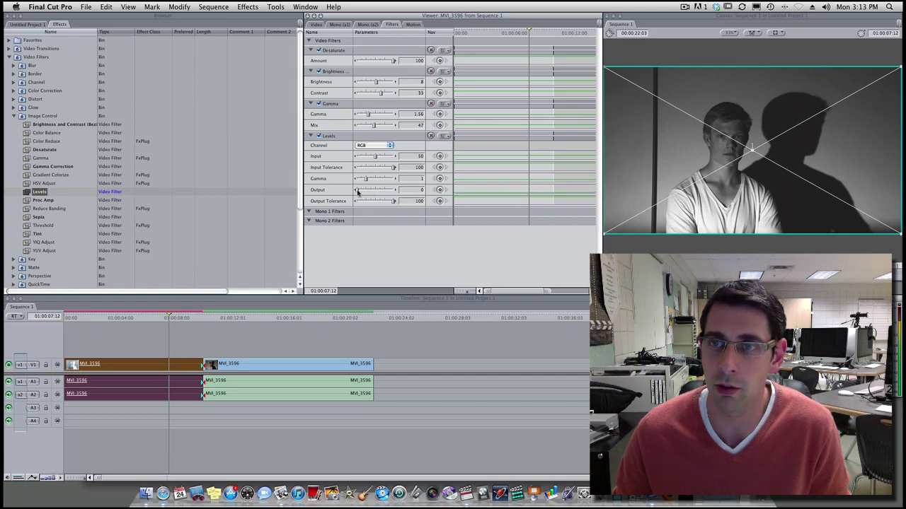
left_click_drag(358, 191, 367, 190)
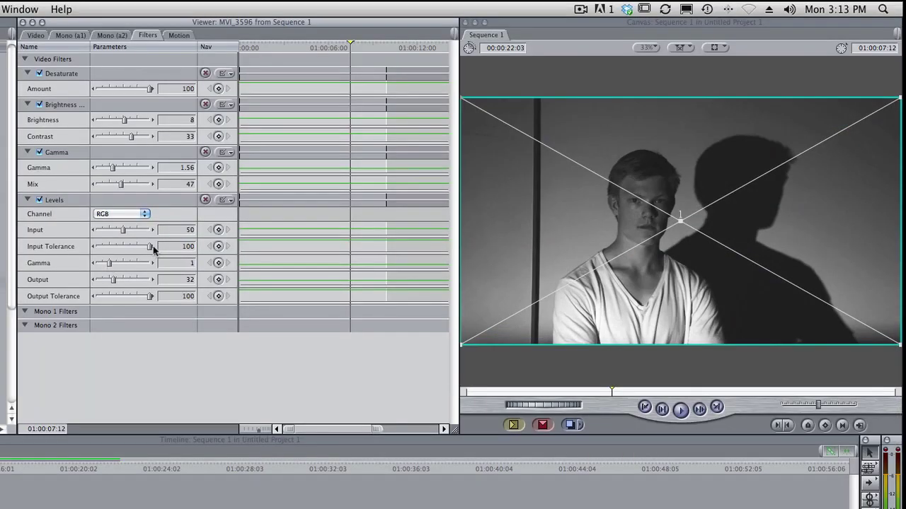
mouse_move(151, 246)
left_mouse_down()
mouse_move(137, 247)
mouse_move(147, 248)
left_mouse_up()
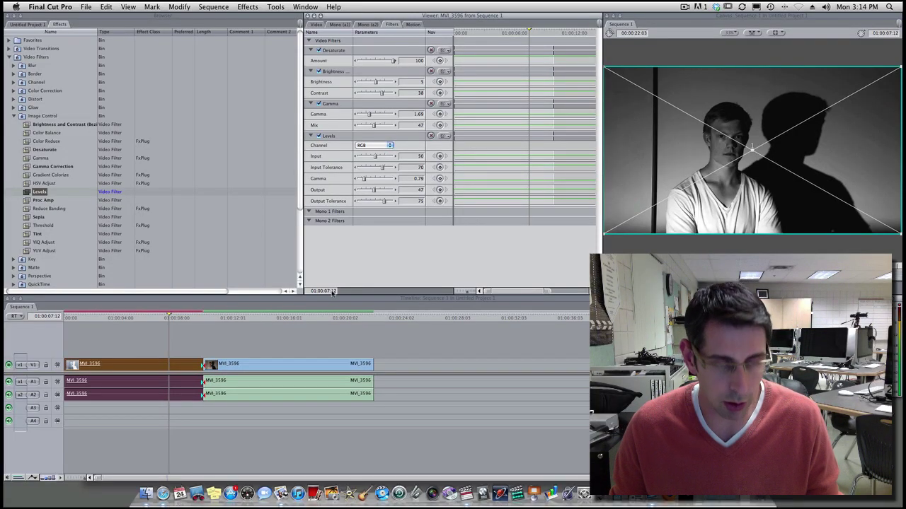
Render the sequence with Option-R, accepting the unsaved-project warning
key("alt+r")
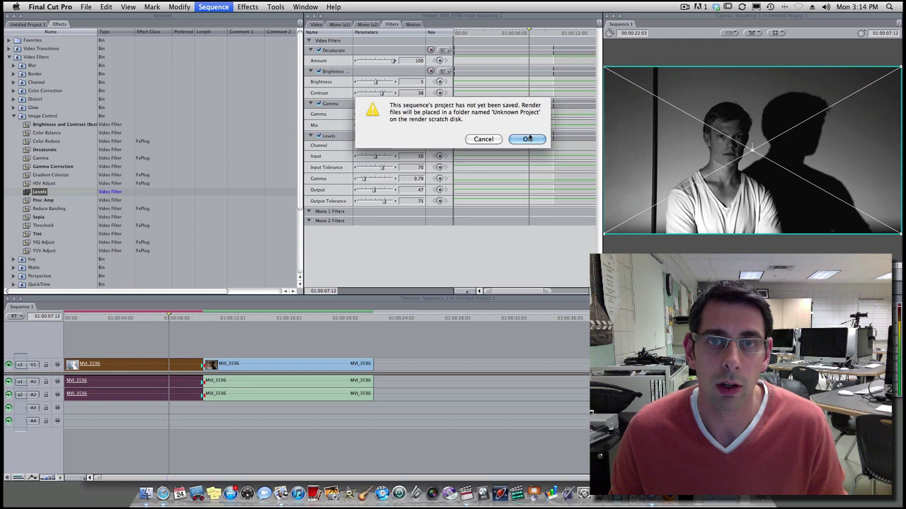
left_click(529, 138)
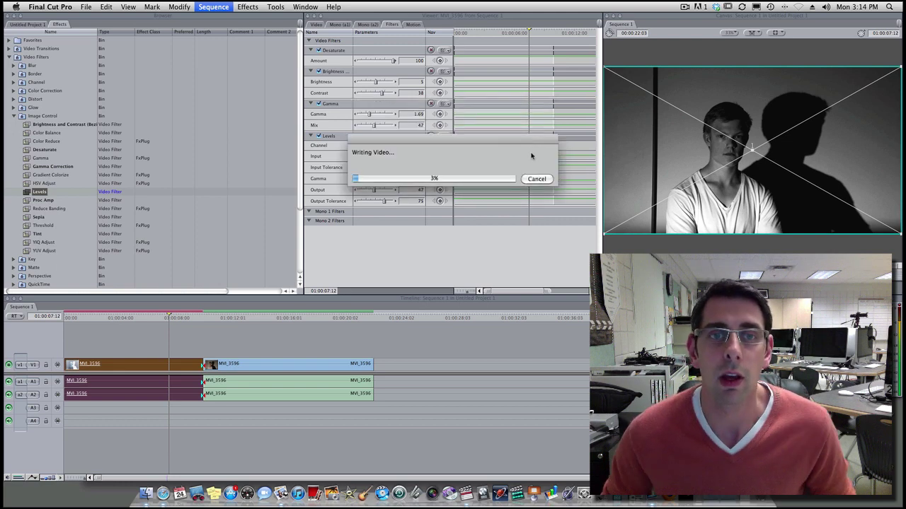